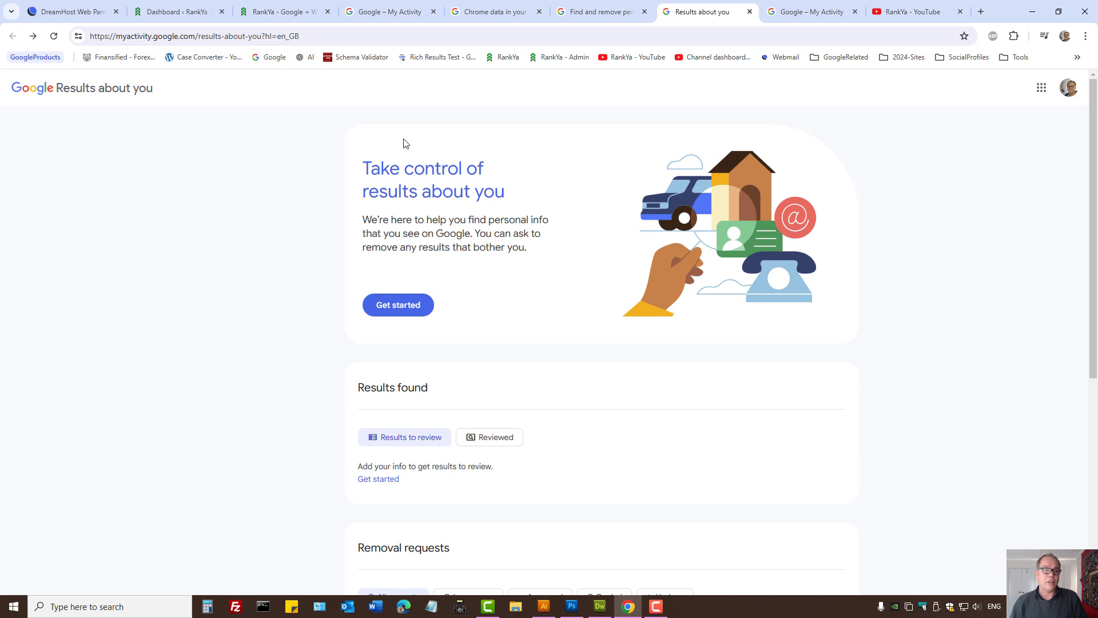
# Open the Google bookmark from the bookmarks bar in a new background tab
pyautogui.middleClick(268, 57)
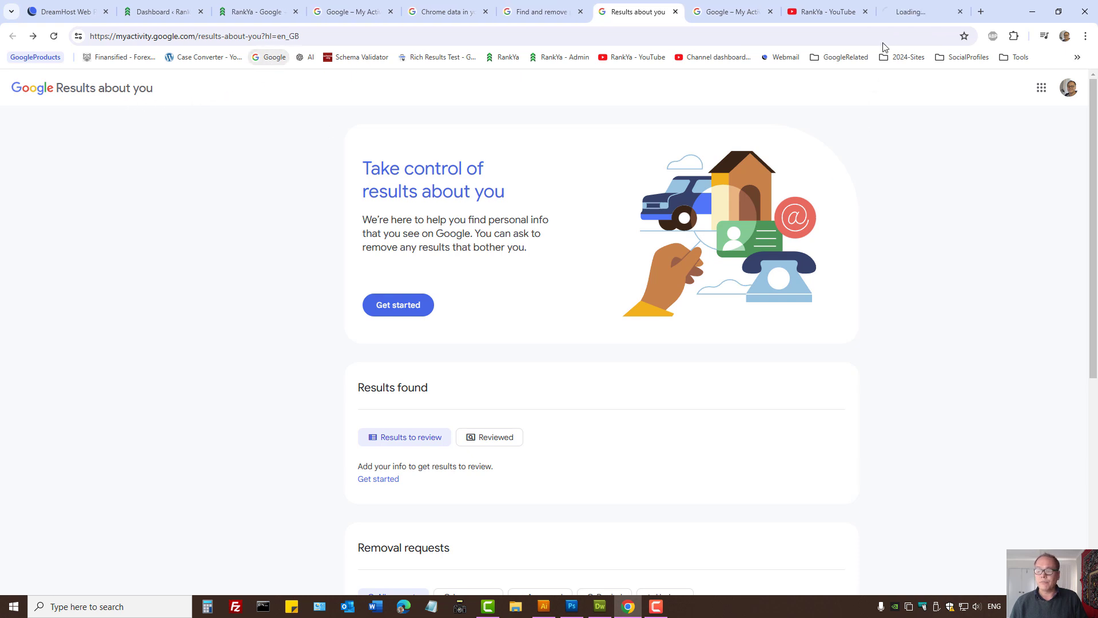
# Switch to the new Google tab and choose 'Manage your Google Account' from the profile menu
pyautogui.click(897, 11)
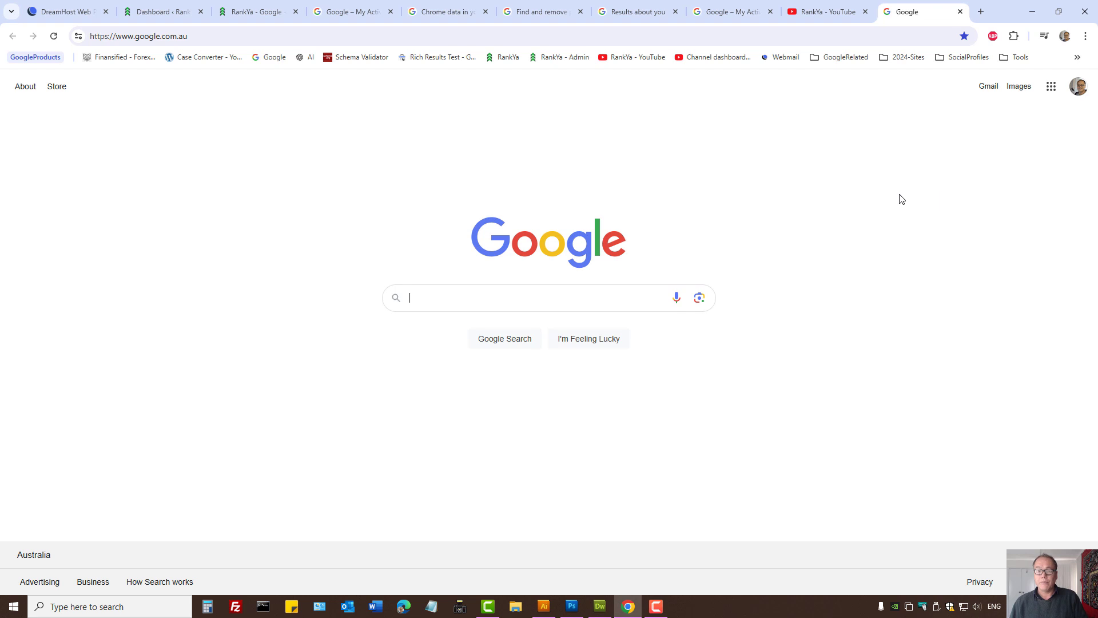
pyautogui.click(1078, 90)
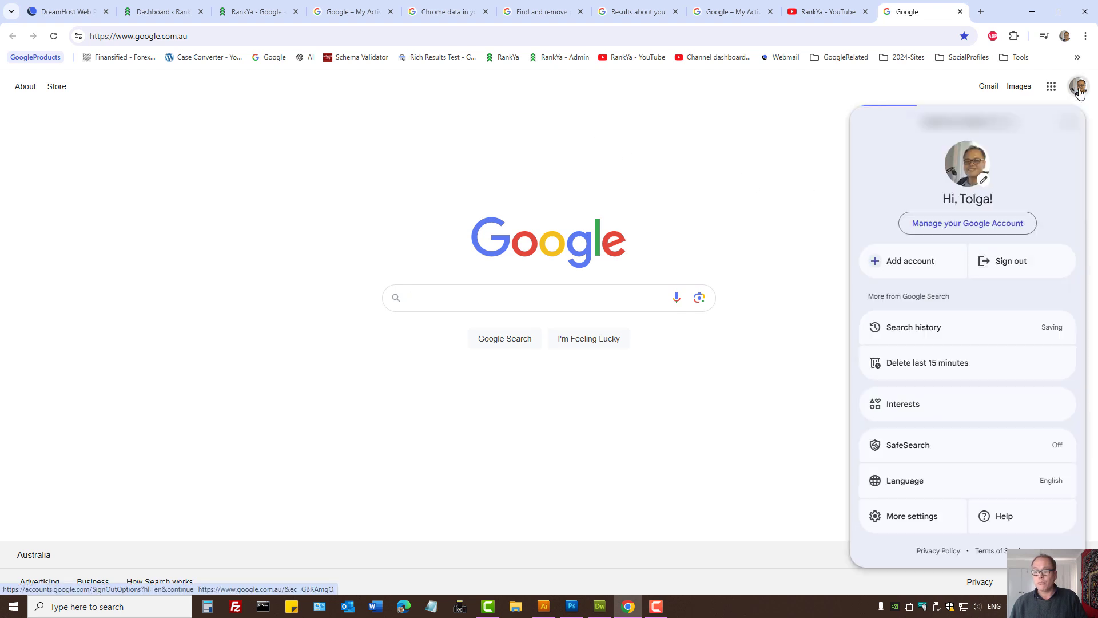
pyautogui.click(952, 223)
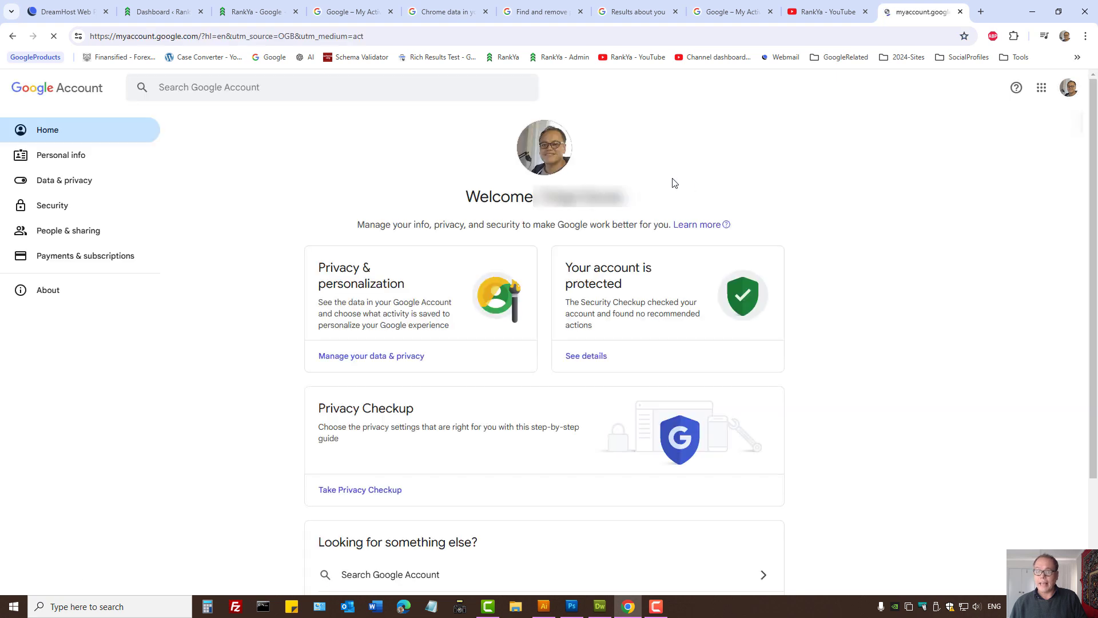
# Go to Data & privacy and follow History settings through to the My Activity page
pyautogui.click(66, 186)
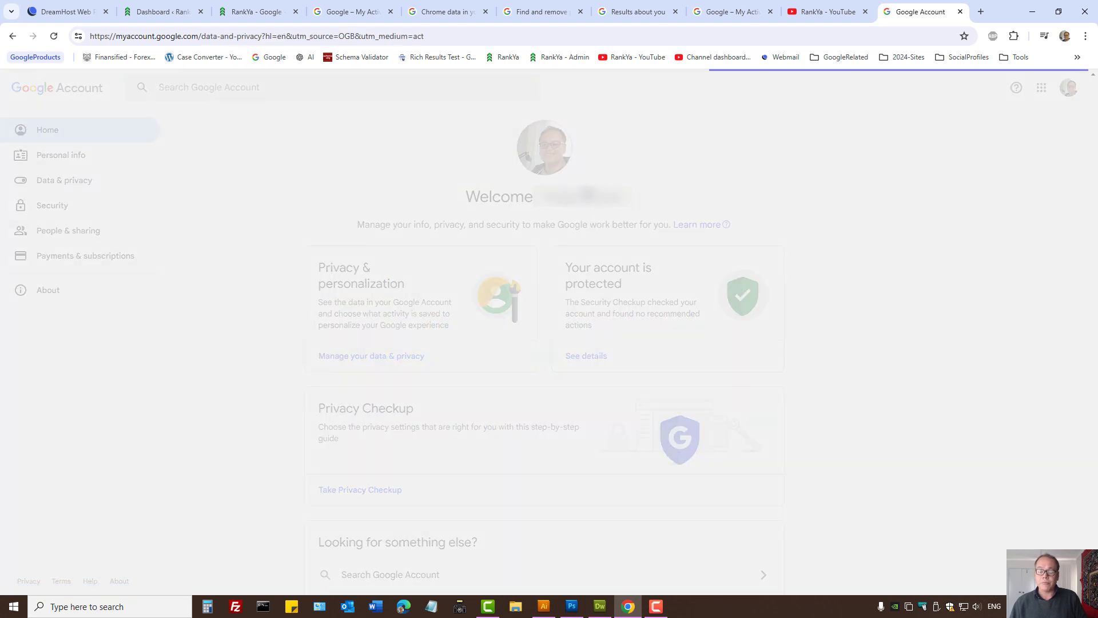
pyautogui.scroll(-7, 474, 286)
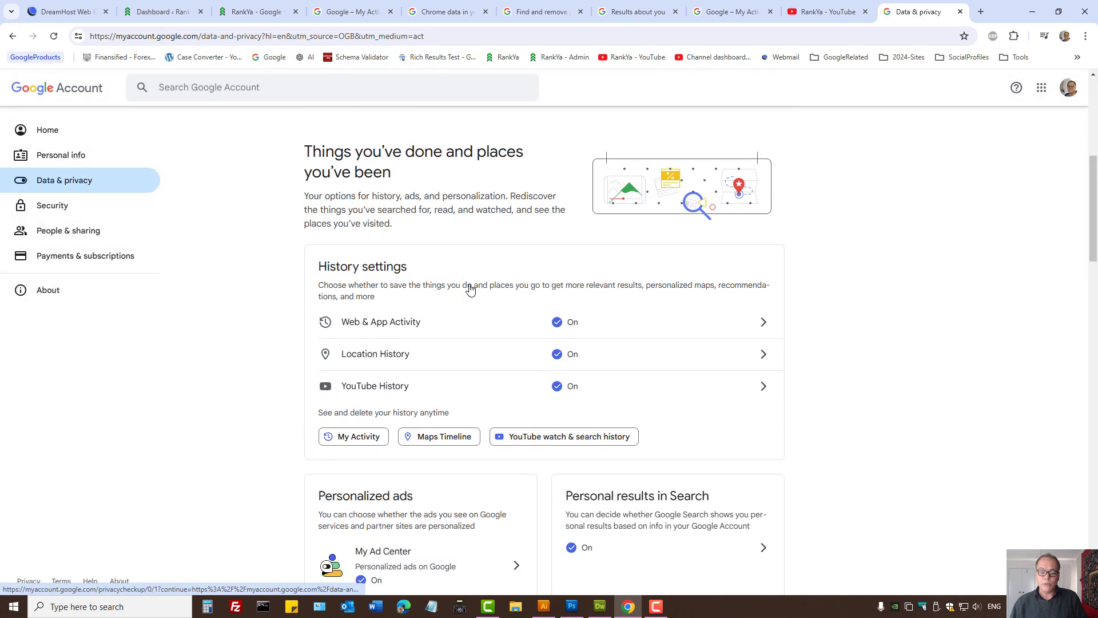
pyautogui.click(348, 442)
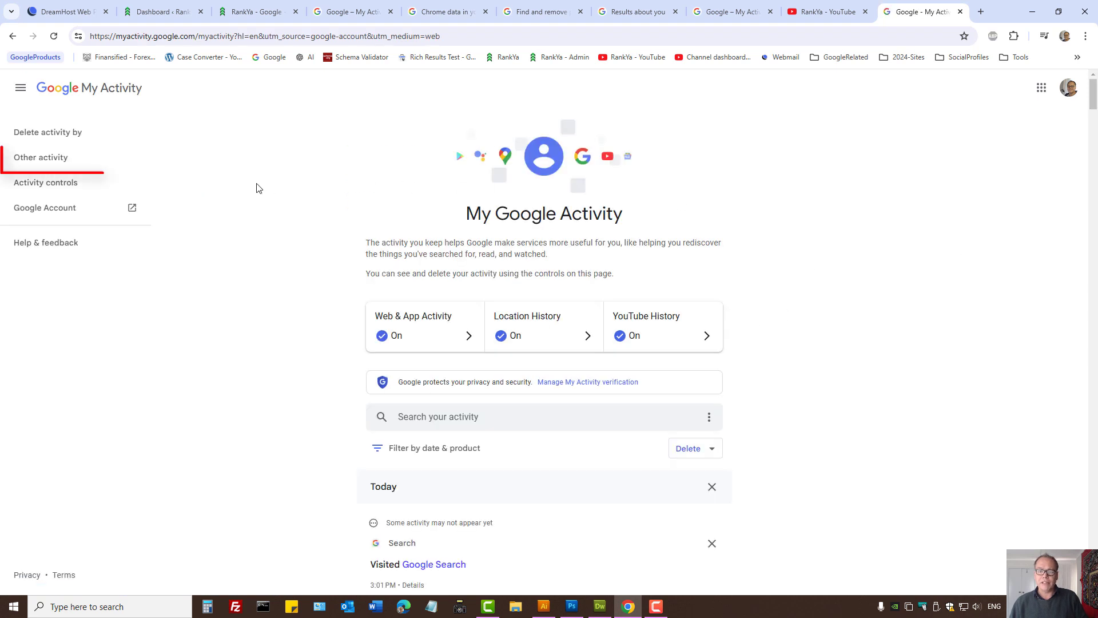
# On the Other activity page, locate 'Results about you' with an in-page search
pyautogui.click(41, 163)
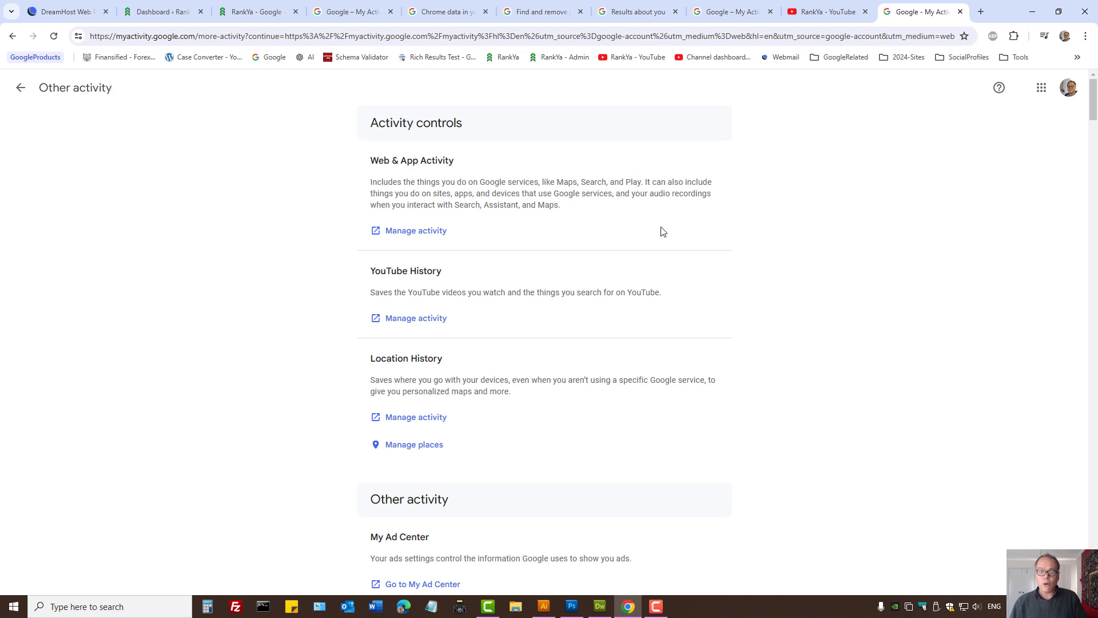
pyautogui.hotkey('ctrl', 'f')
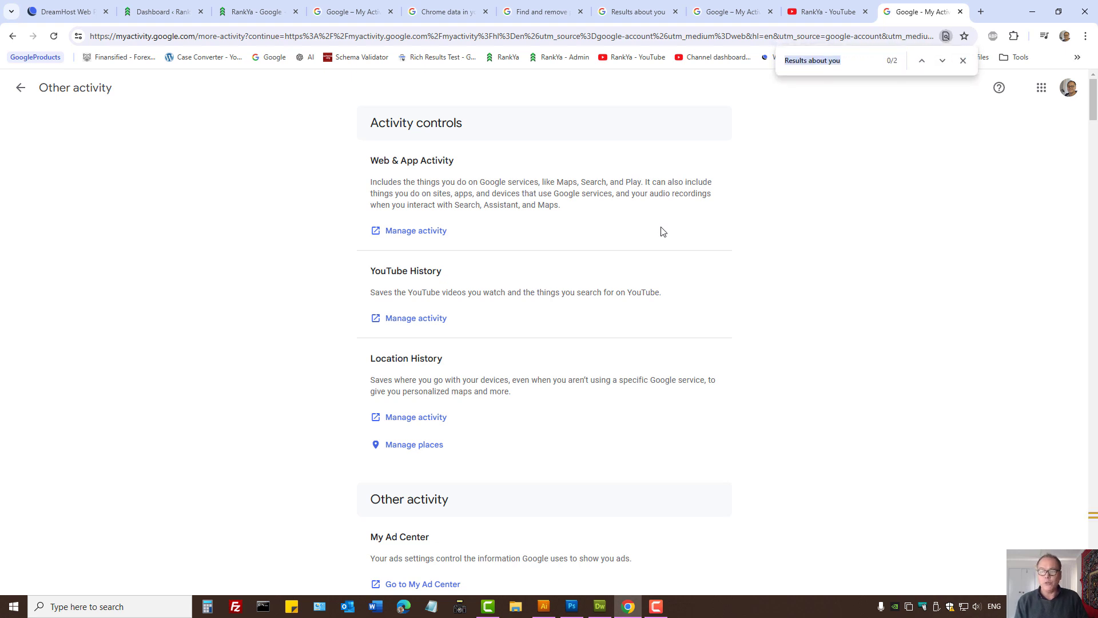
pyautogui.press('BackSpace')
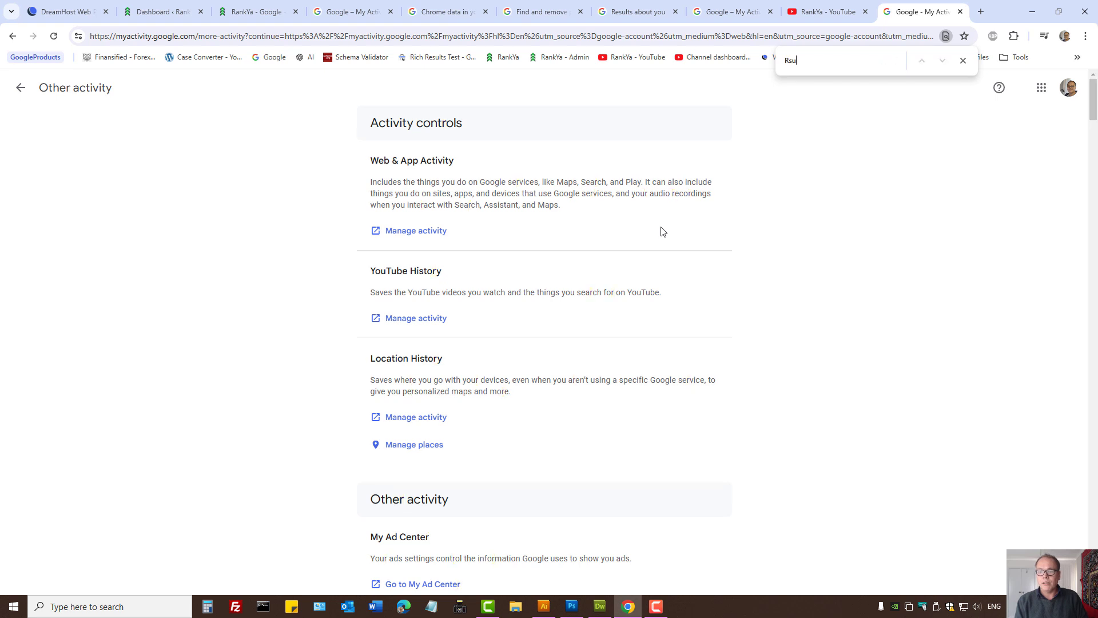
pyautogui.write('Results a')
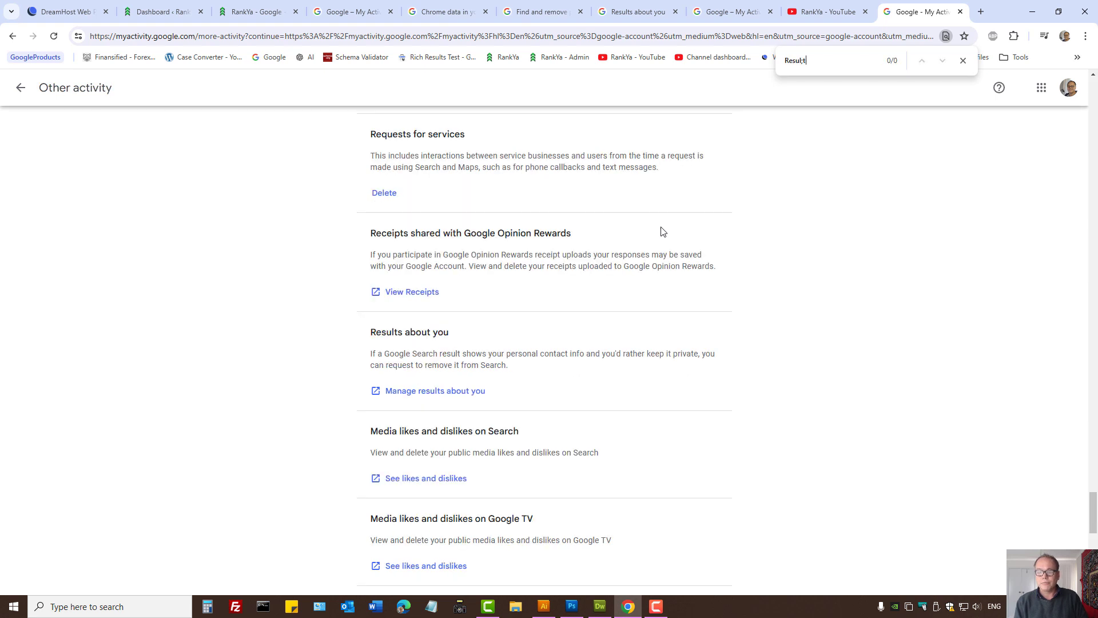
pyautogui.write('bout you')
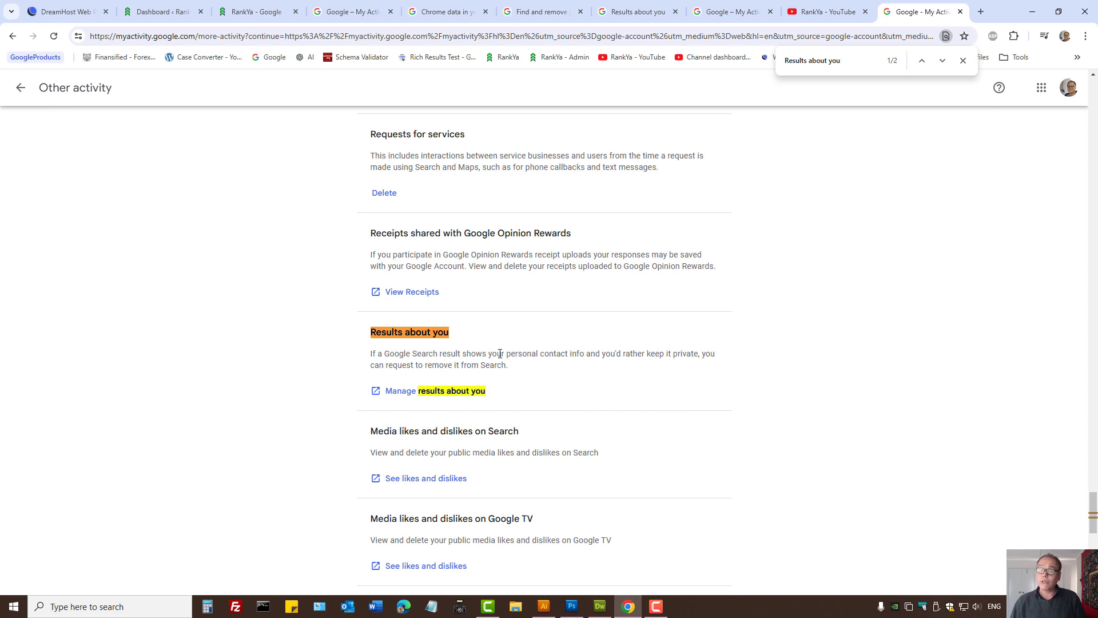
# Open Results about you management in a new tab and review the 'Take control' heading
pyautogui.click(418, 394)
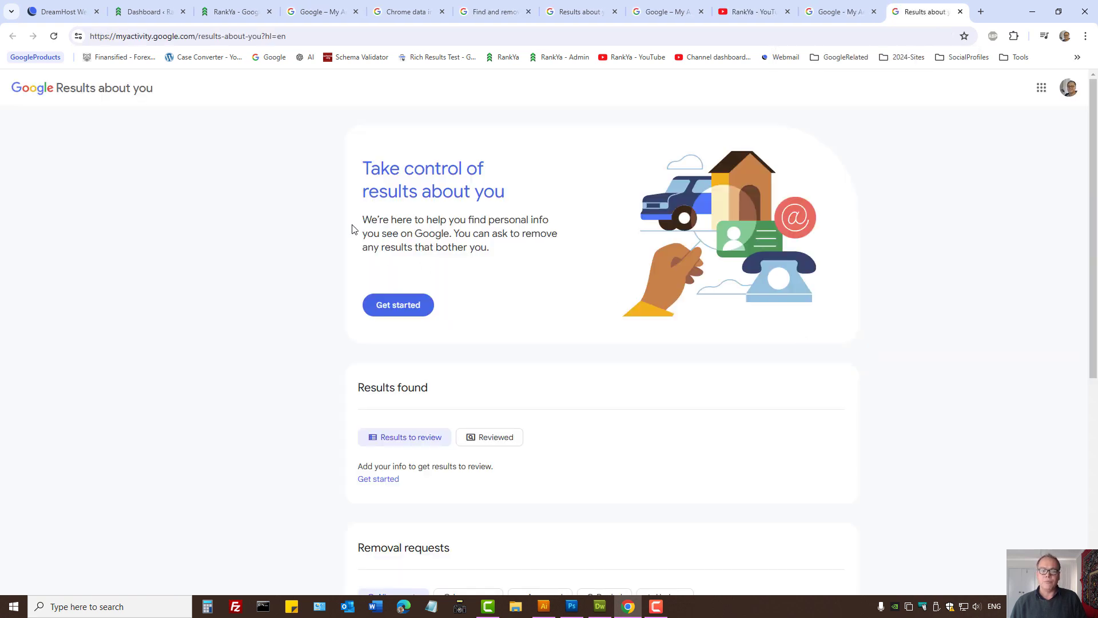
pyautogui.moveTo(367, 170); pyautogui.dragTo(513, 192)
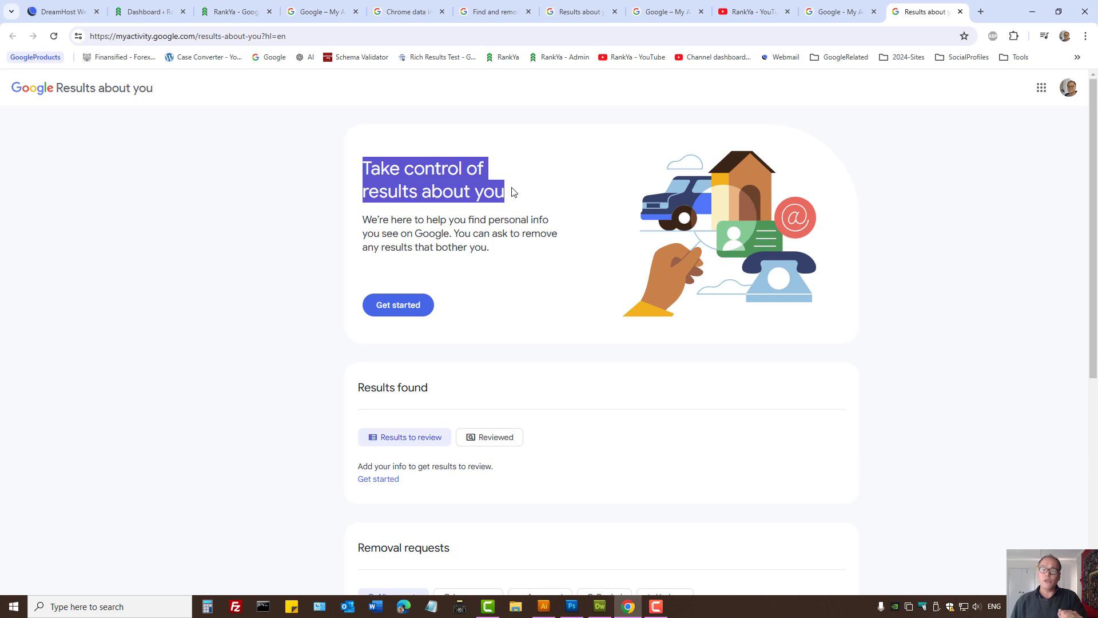
pyautogui.click(515, 211)
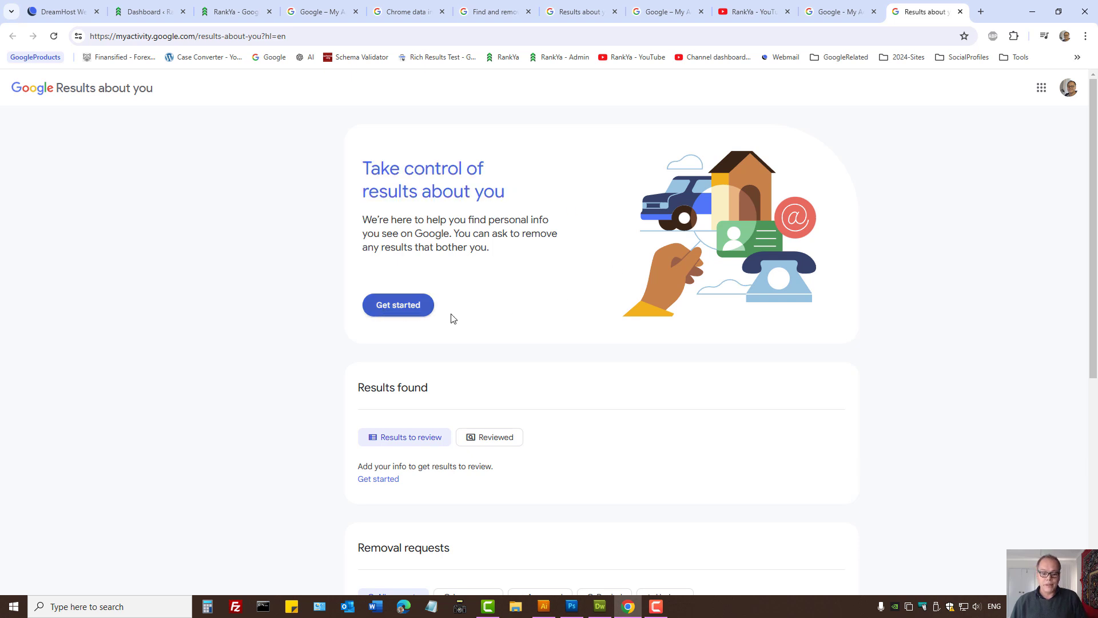
pyautogui.scroll(-2, 503, 355)
pyautogui.scroll(-2, 503, 354)
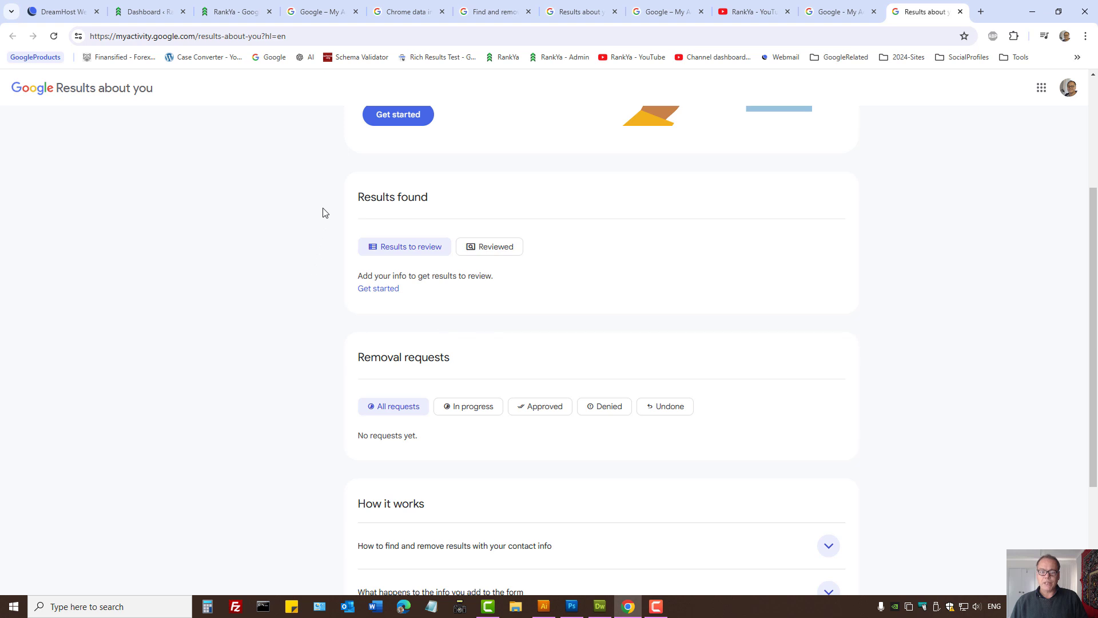
# Expand the FAQ answer 'How to find and remove results with your contact info'
pyautogui.moveTo(342, 199); pyautogui.dragTo(498, 191)
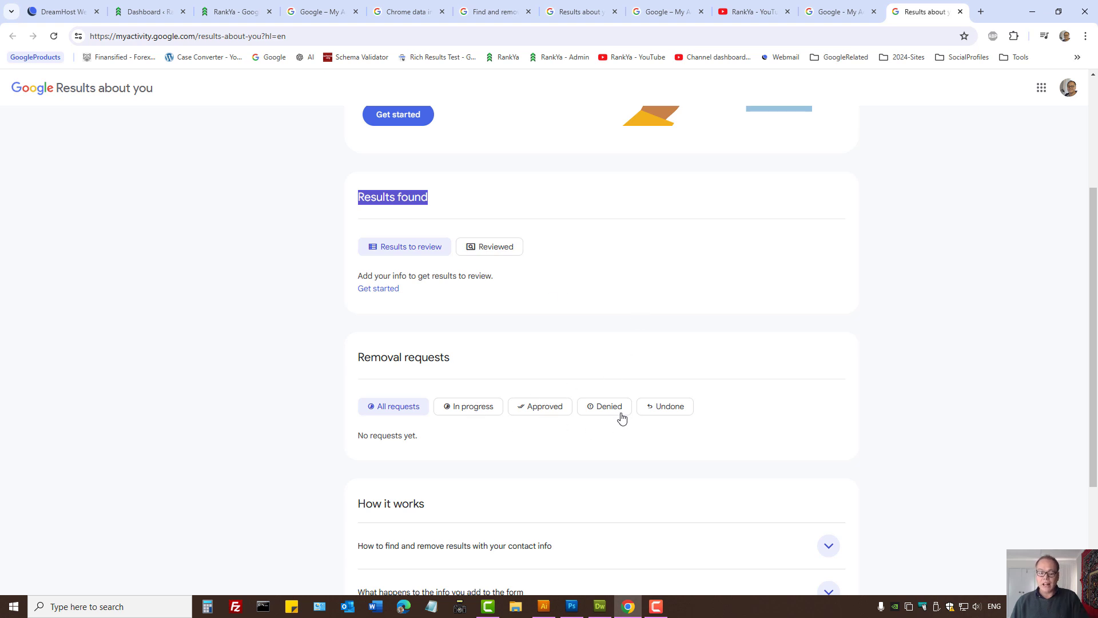
pyautogui.scroll(-3, 591, 442)
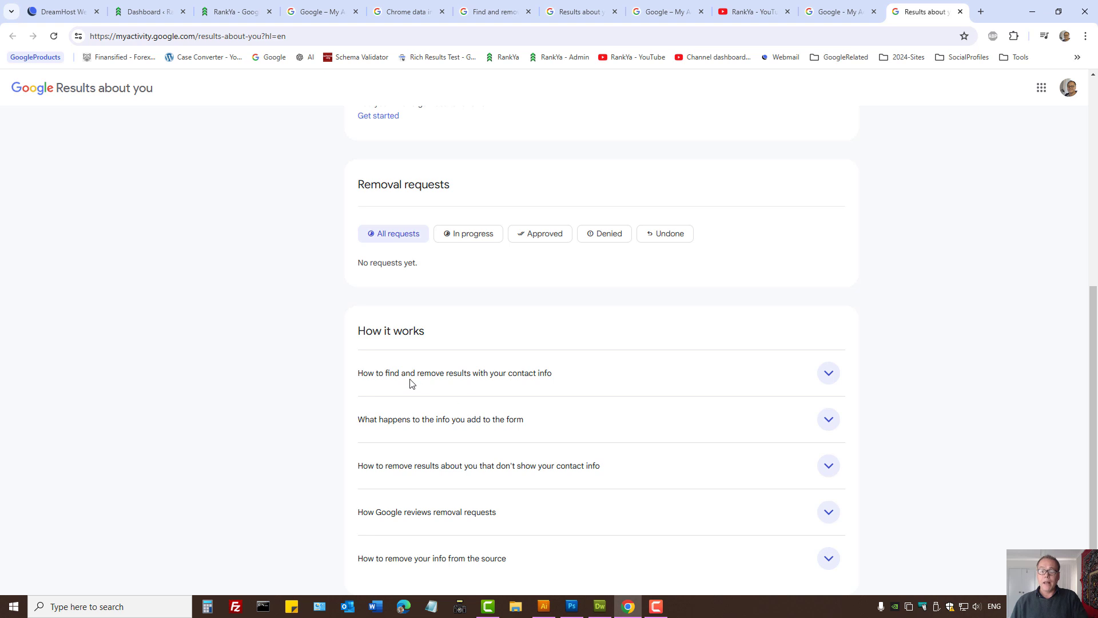
pyautogui.click(832, 374)
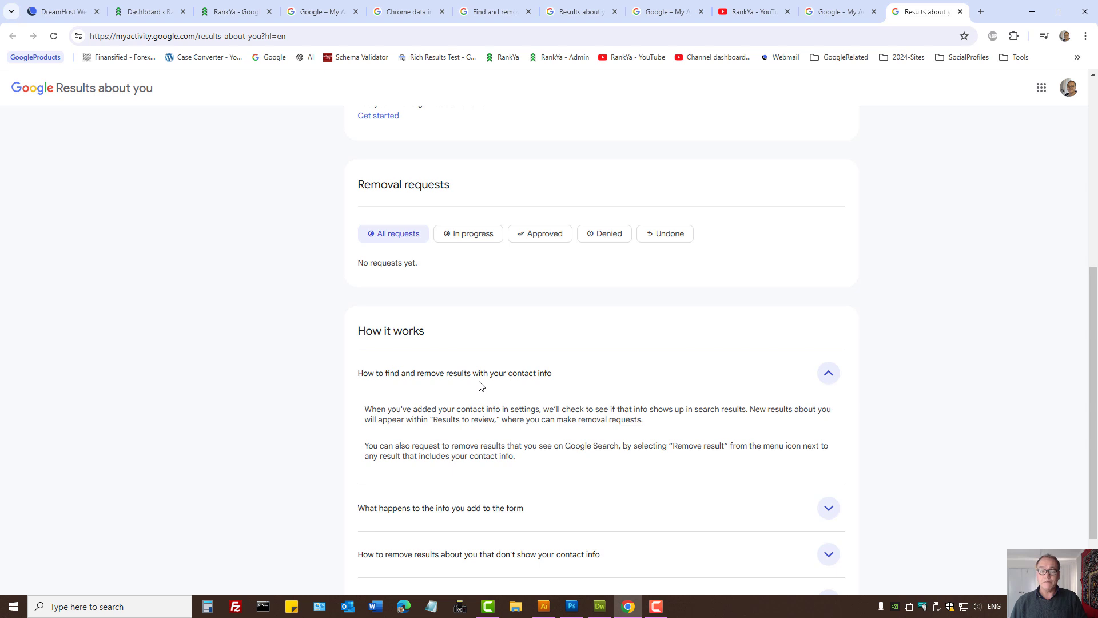
pyautogui.scroll(6, 479, 386)
pyautogui.click(584, 293)
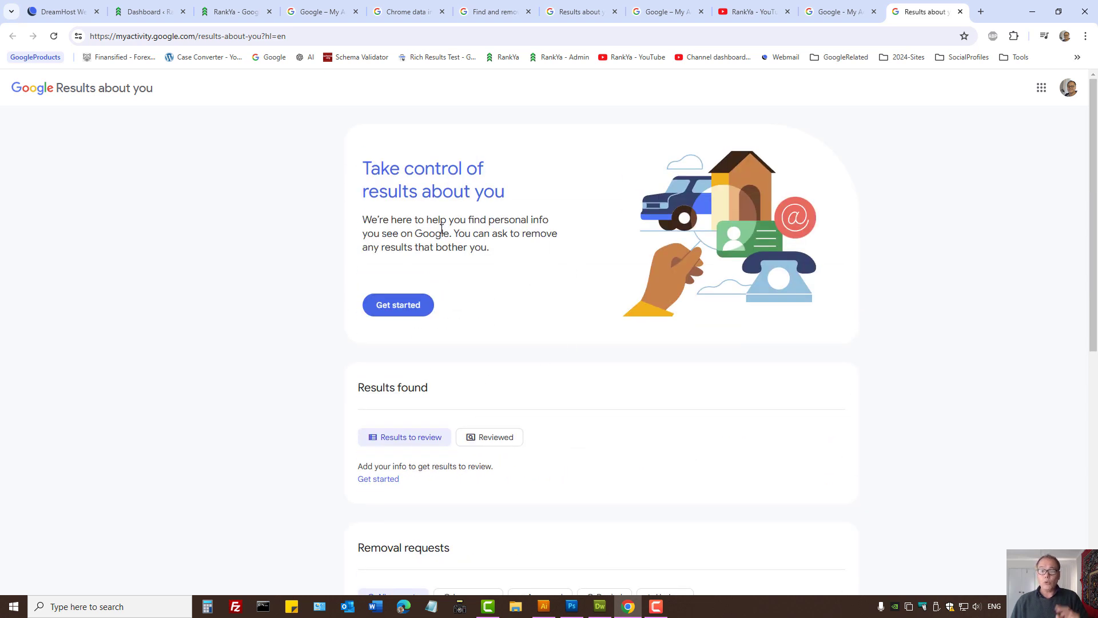
# Start setup, advance from How it works to What happens next, and open Google in a background tab
pyautogui.click(386, 312)
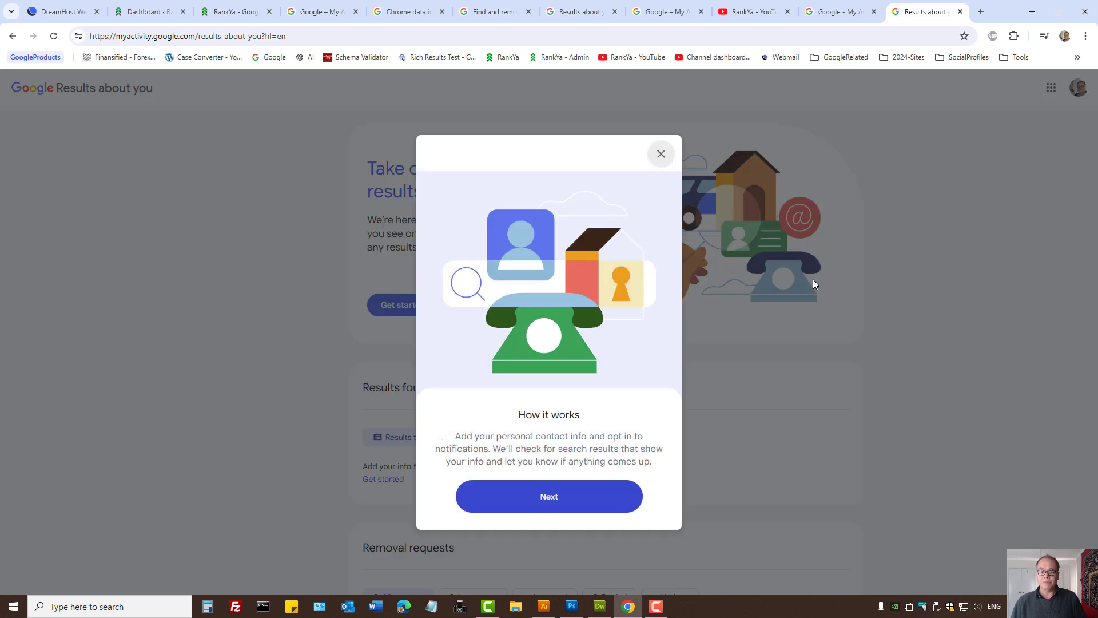
pyautogui.moveTo(512, 415); pyautogui.dragTo(604, 418)
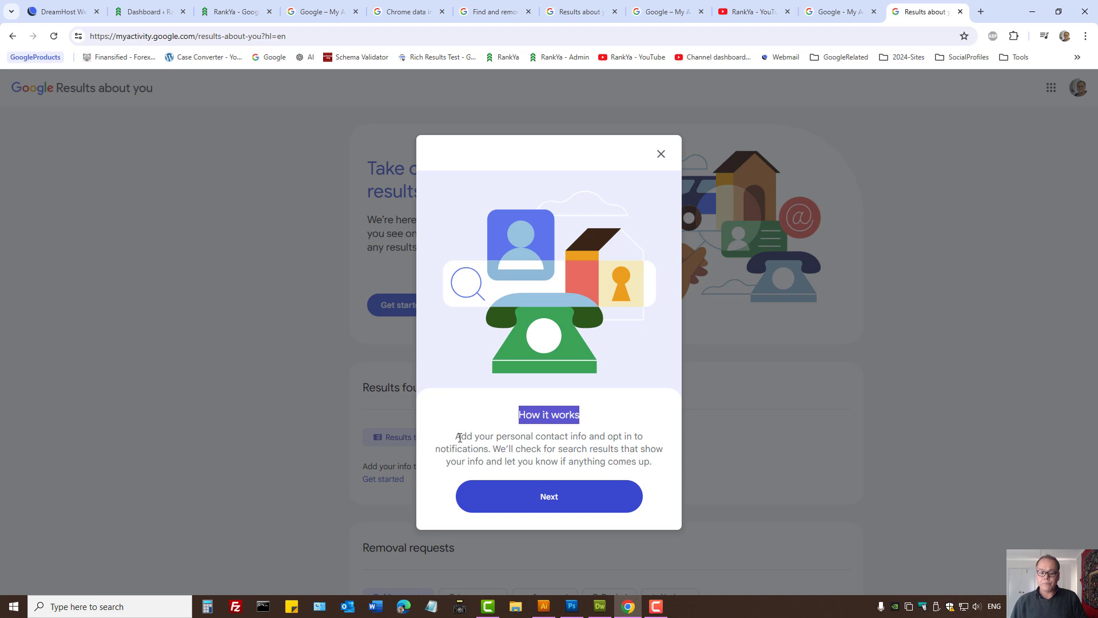
pyautogui.moveTo(456, 436); pyautogui.dragTo(586, 435)
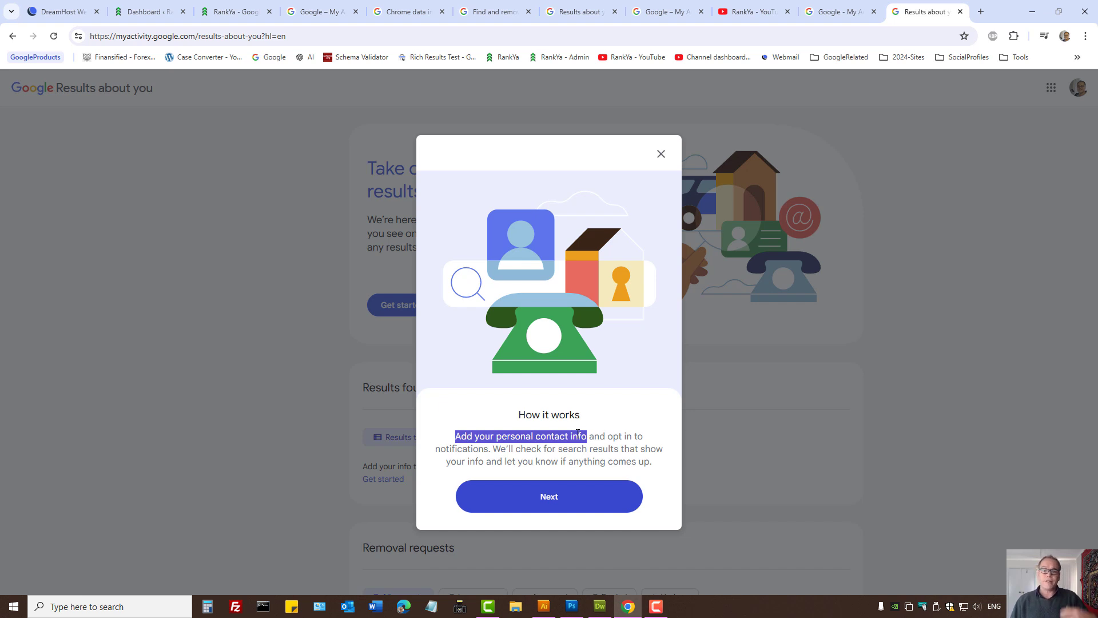
pyautogui.click(563, 499)
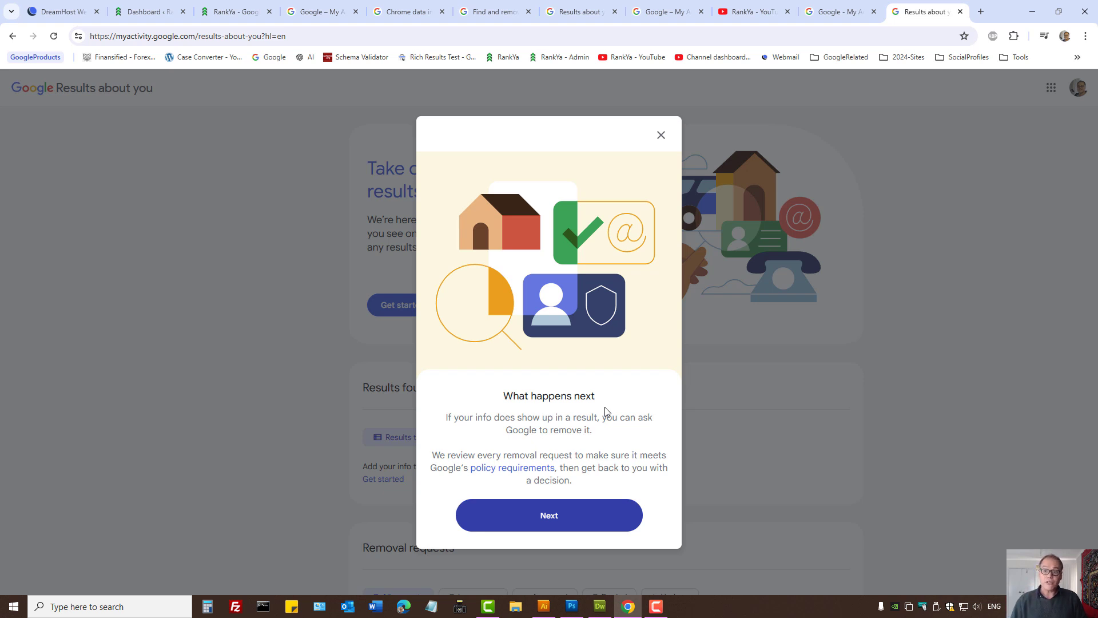
pyautogui.middleClick(269, 56)
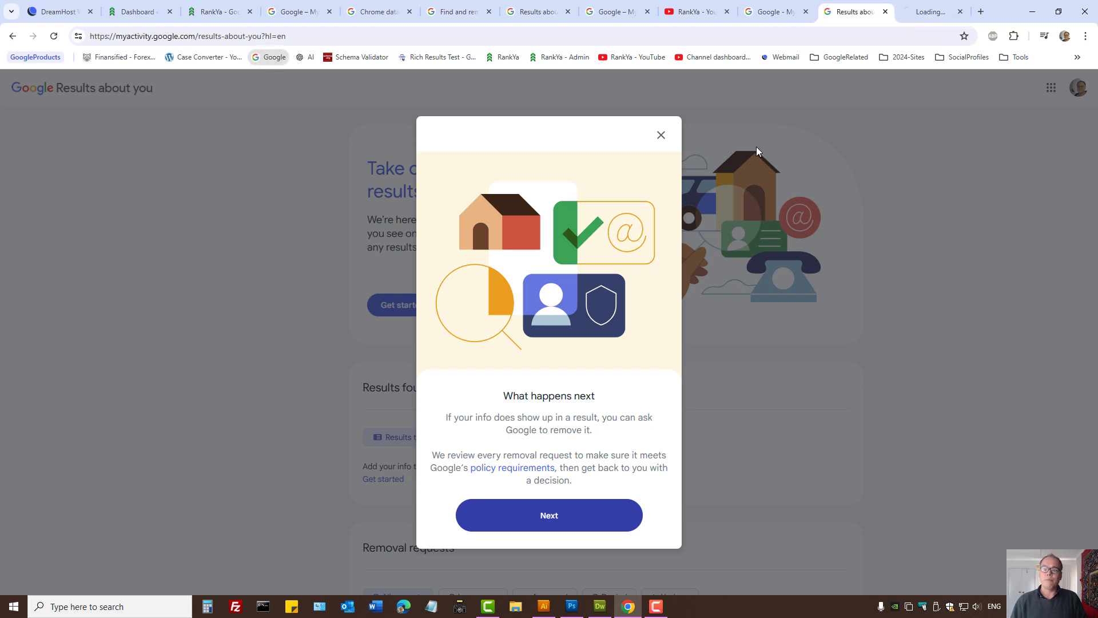
# Return to the Results about you tab and open the 'policy requirements' link in a new tab
pyautogui.click(937, 12)
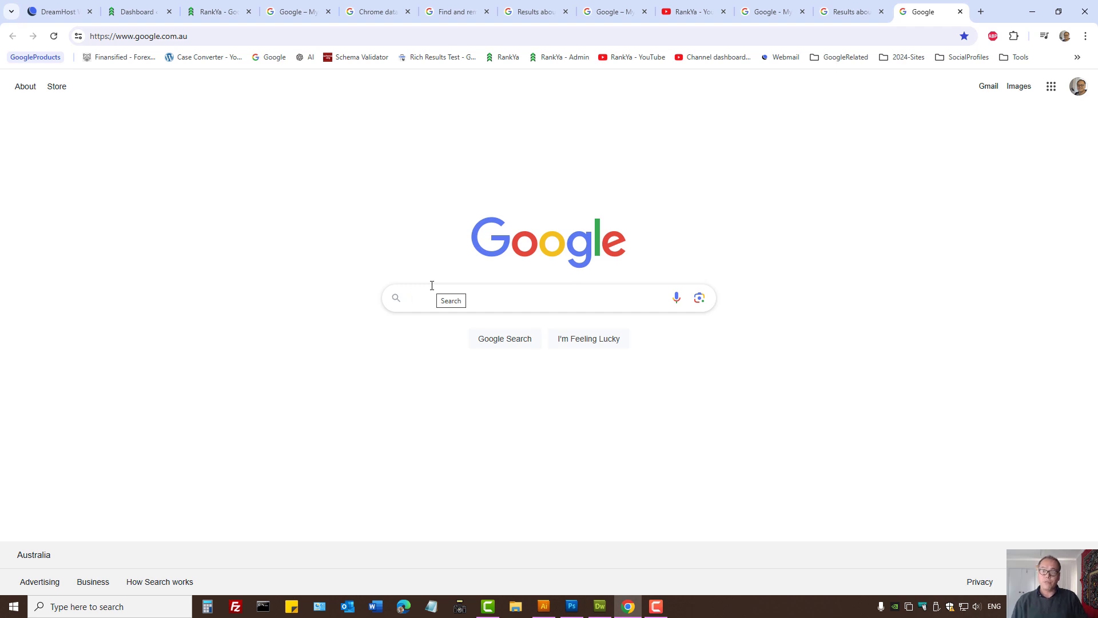
pyautogui.click(773, 6)
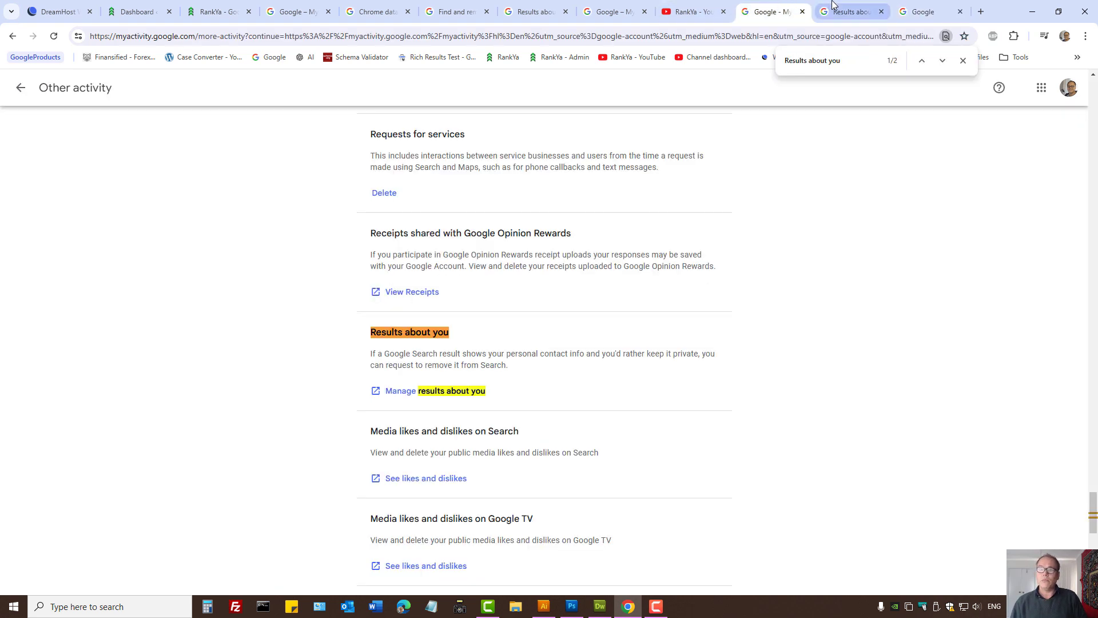
pyautogui.click(850, 11)
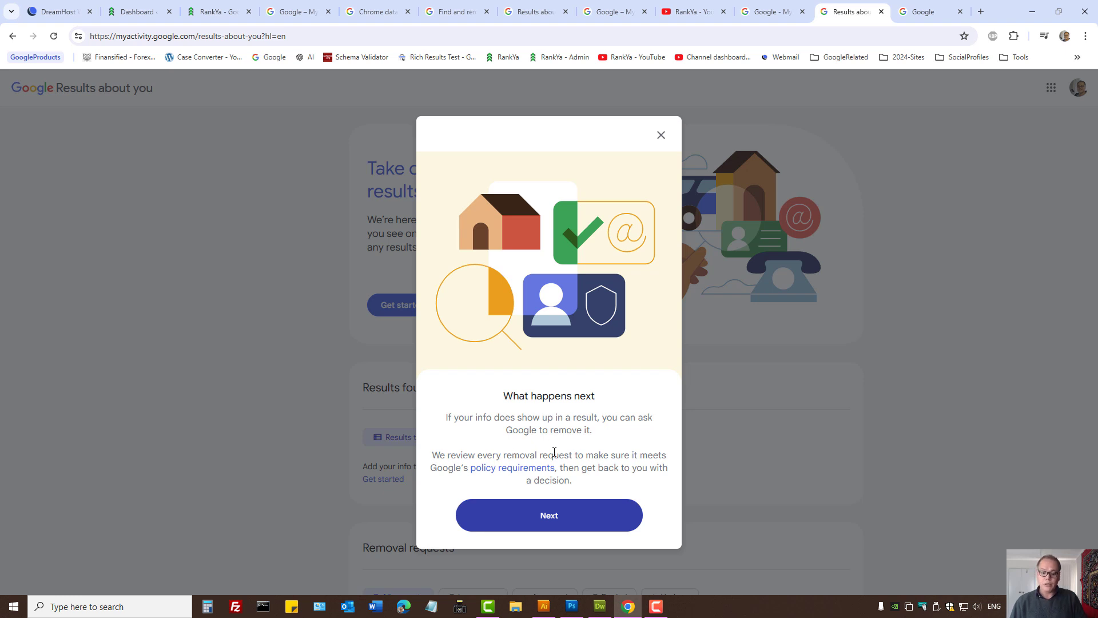
pyautogui.keyDown('ctrl'); pyautogui.click(506, 467); pyautogui.keyUp('ctrl')
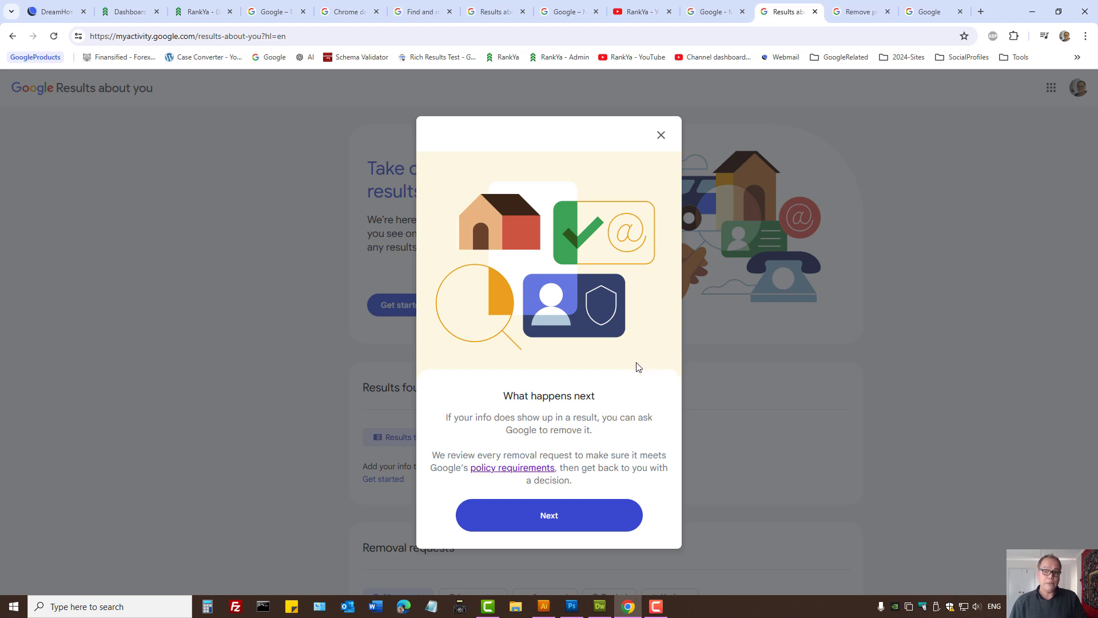
# Switch to the 'Remove personal info' help article and highlight its heading
pyautogui.click(858, 12)
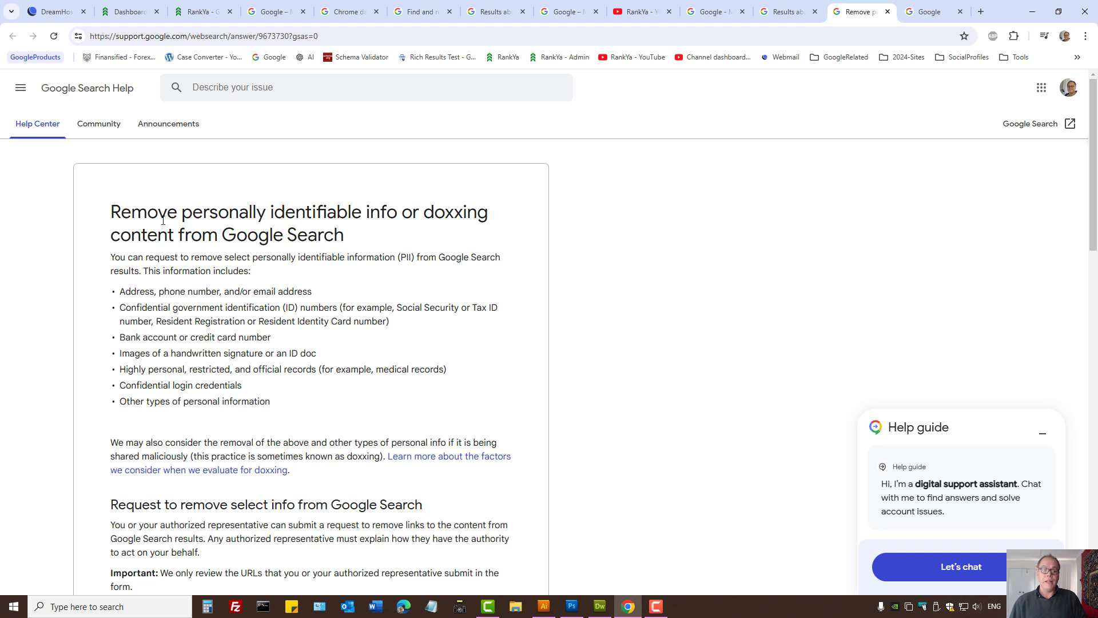
pyautogui.moveTo(109, 212); pyautogui.dragTo(345, 233)
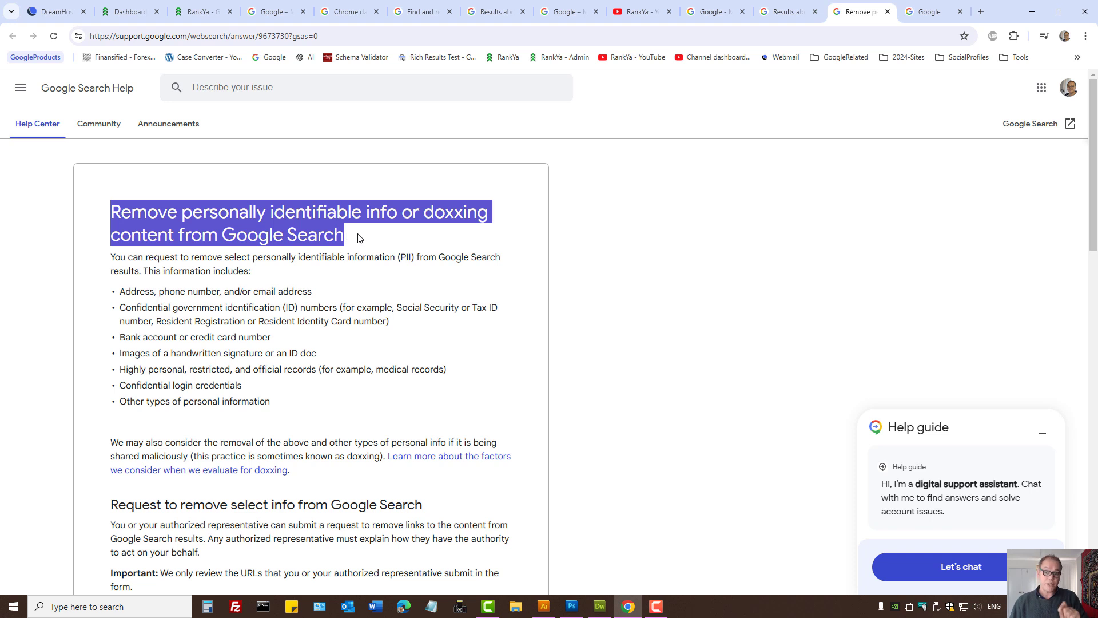
pyautogui.click(360, 238)
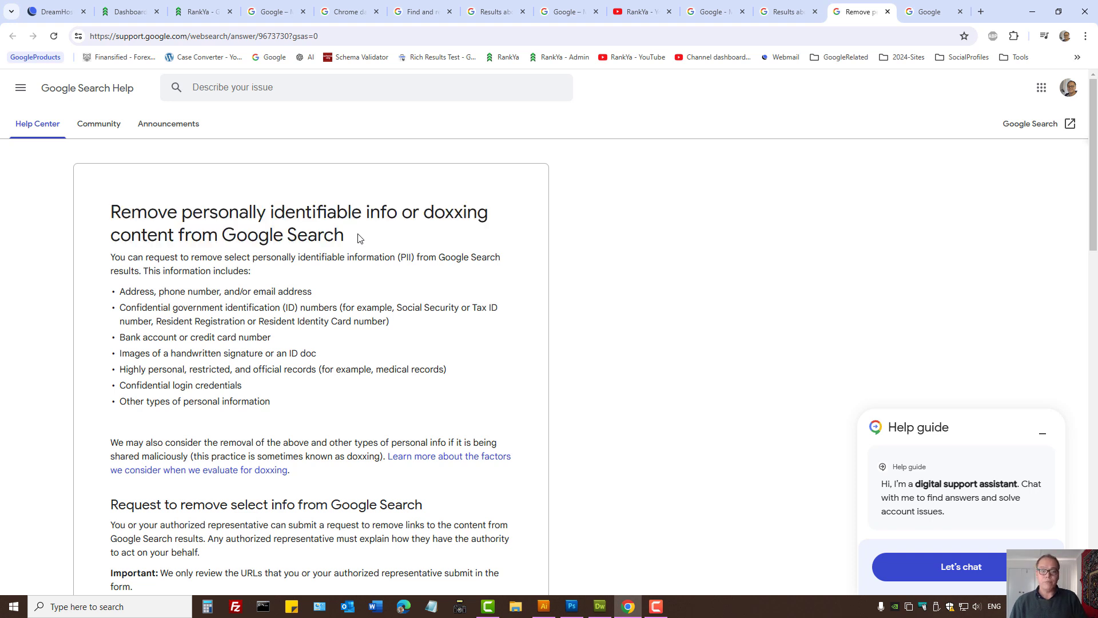
pyautogui.click(633, 14)
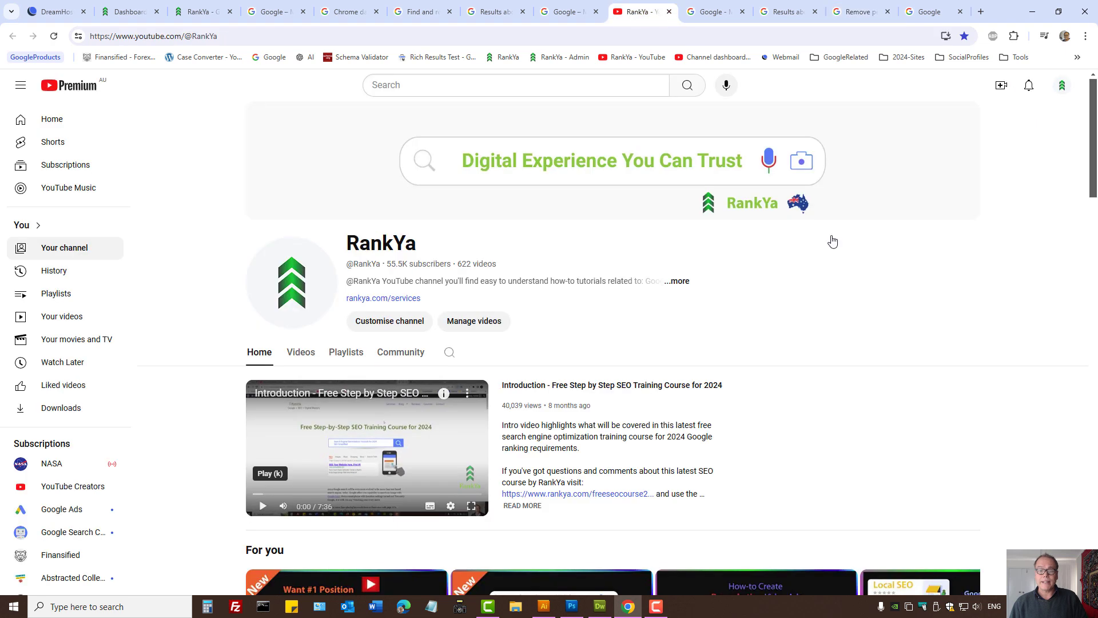